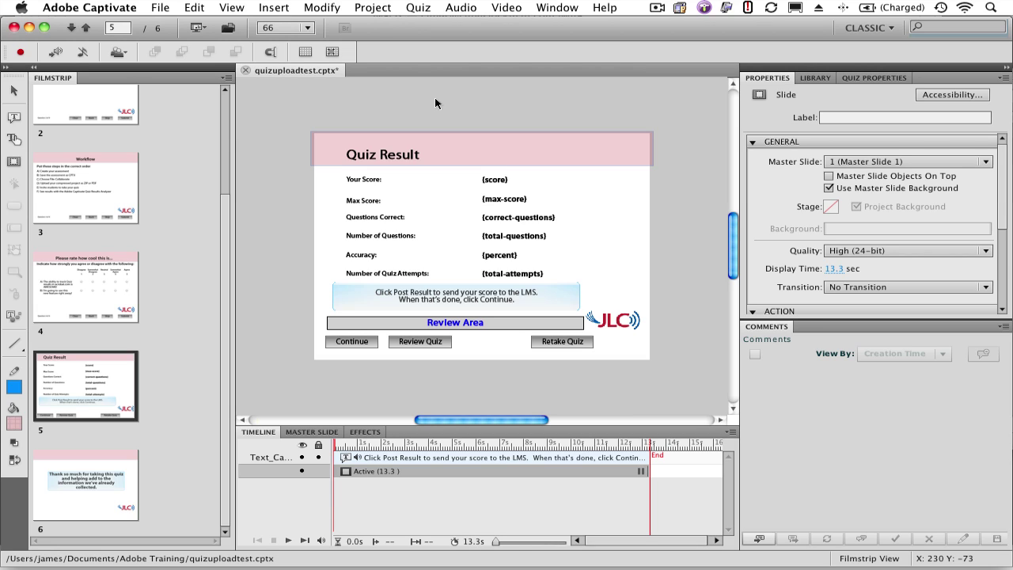
Enable quiz reporting for this project in the preferences and choose Acrobat.com as the learning management system.
click(127, 9)
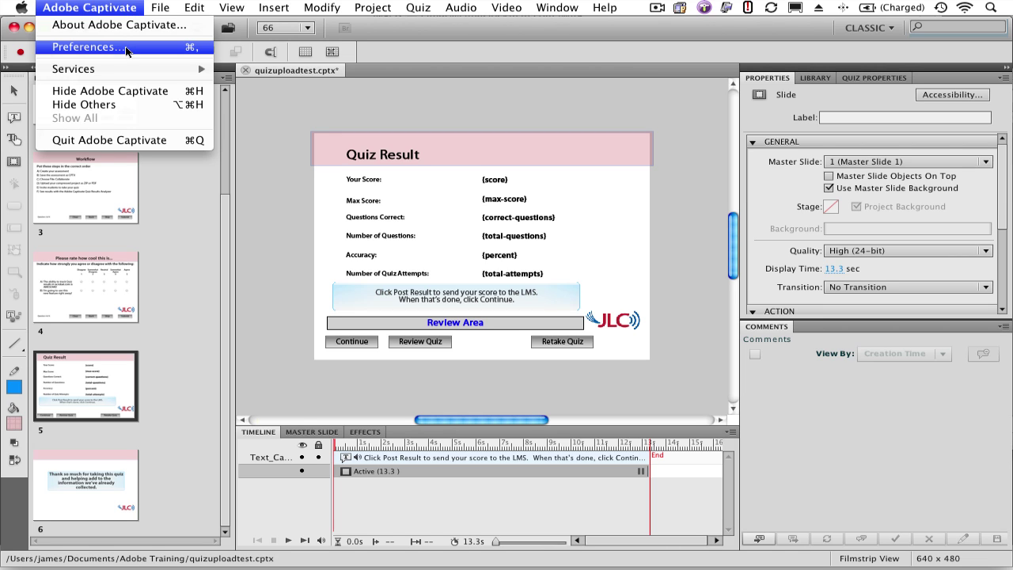
click(126, 48)
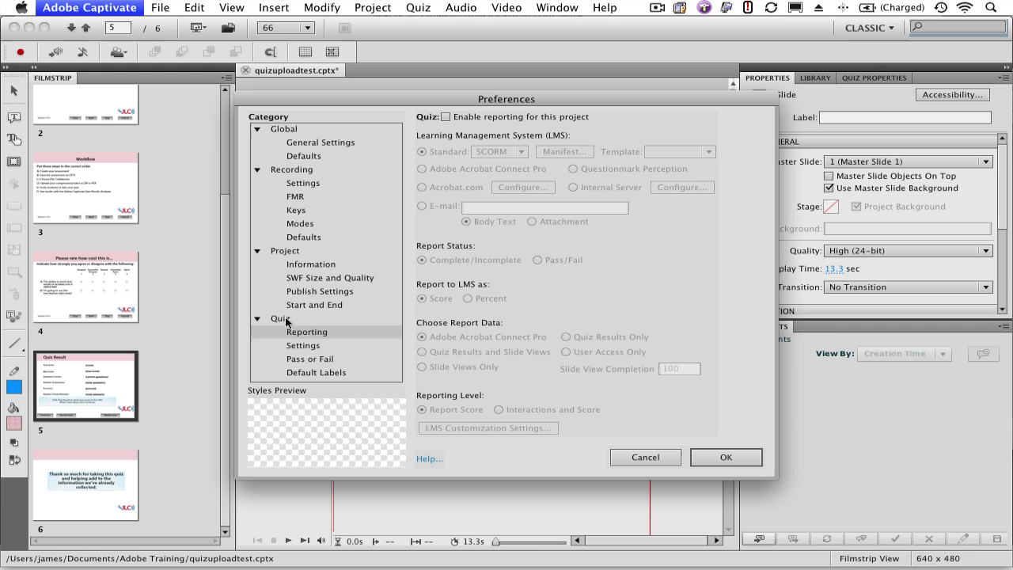
click(325, 335)
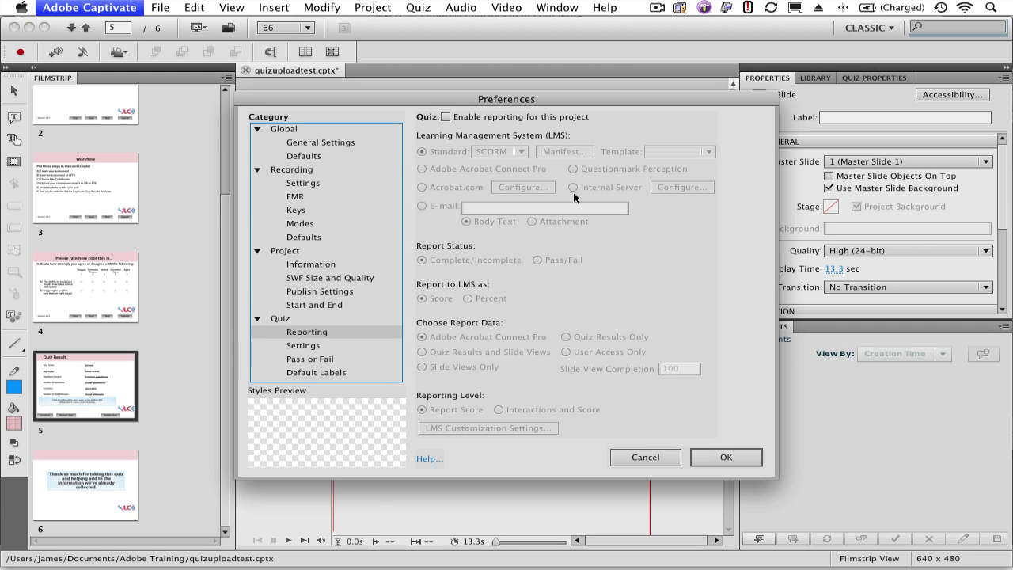
click(502, 121)
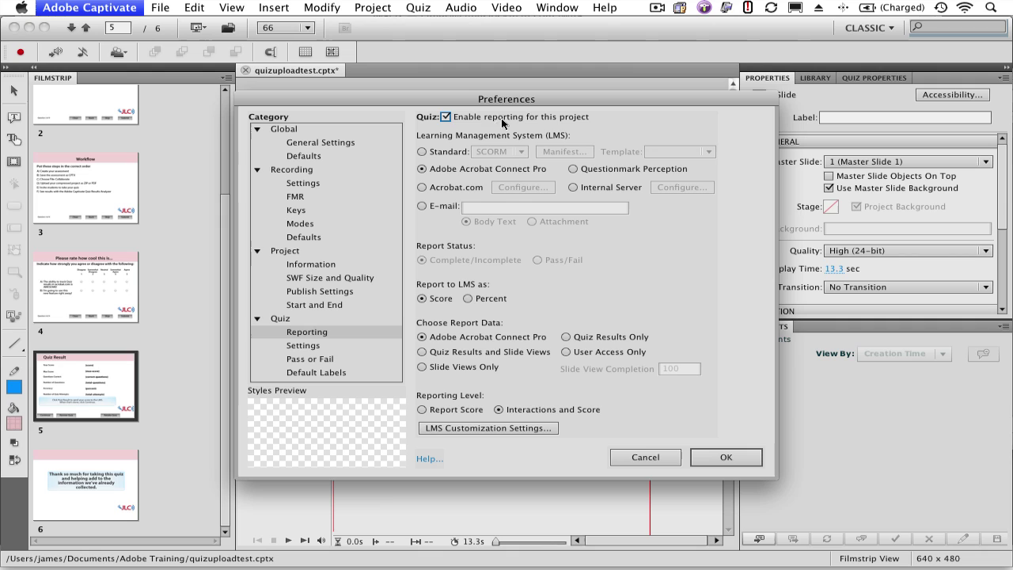
click(456, 190)
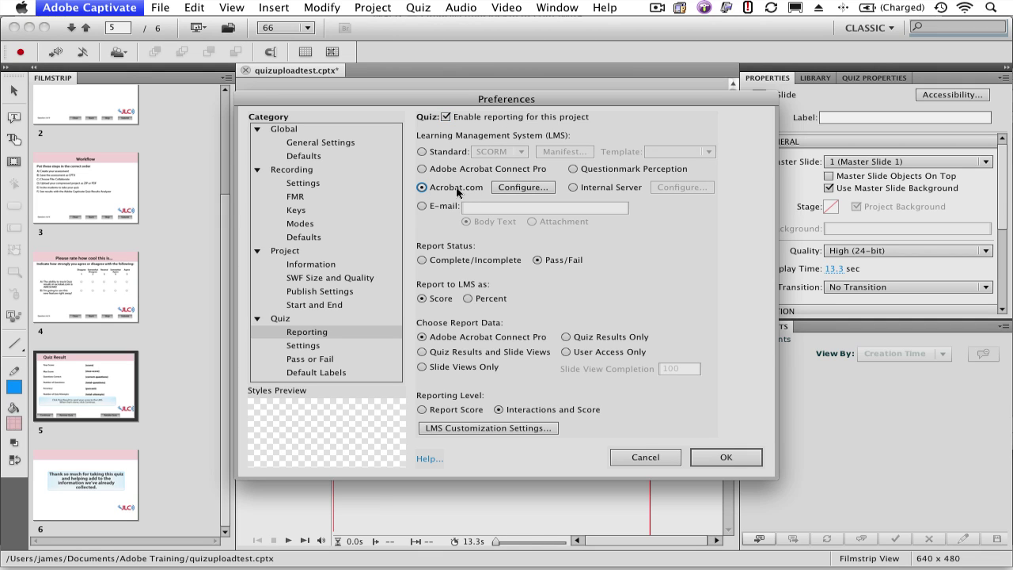
Enter the account password in the Acrobat.com reporting configuration, save it and apply the preferences.
click(506, 188)
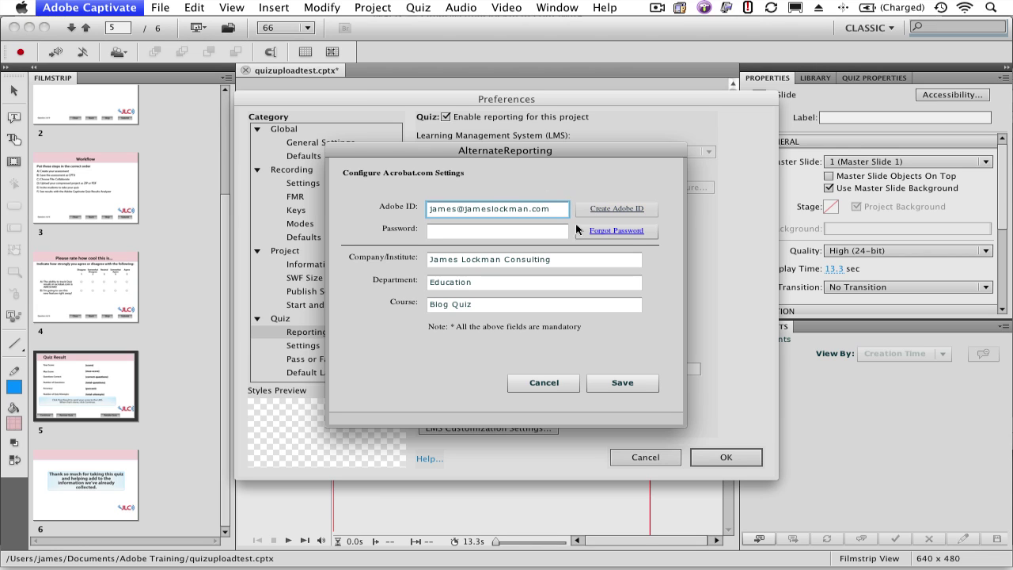
click(532, 233)
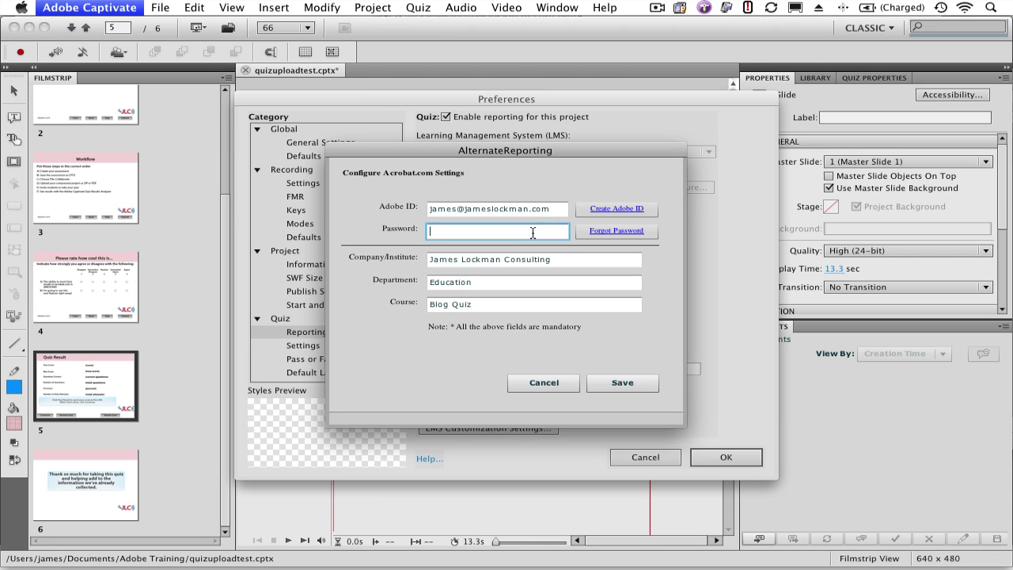
text(*******)
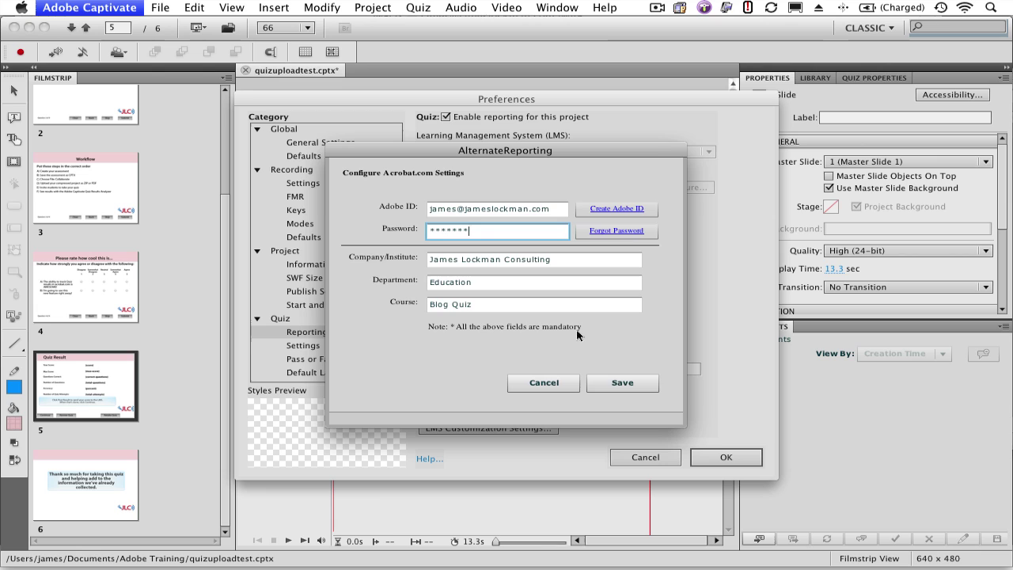
click(622, 382)
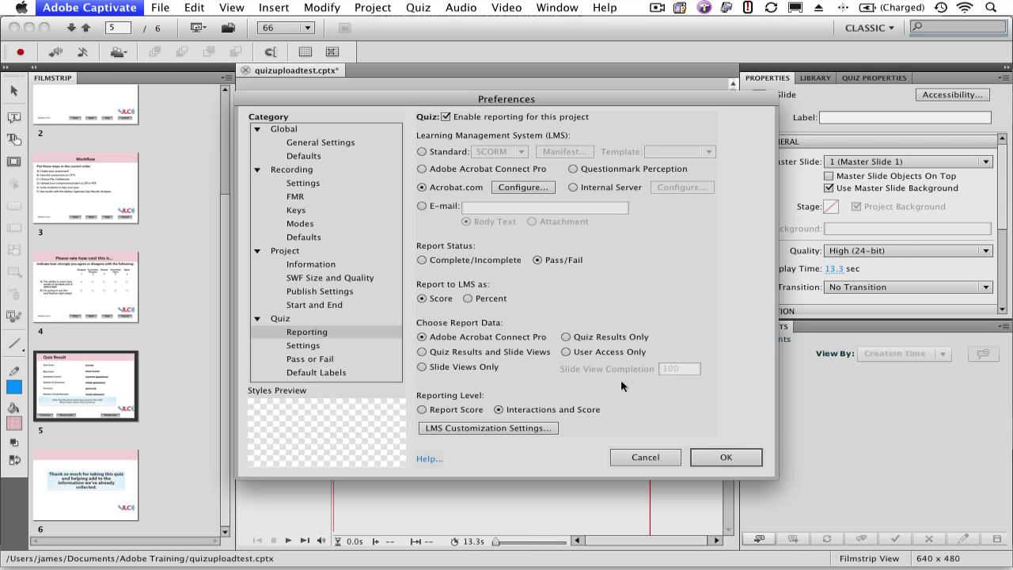
click(722, 457)
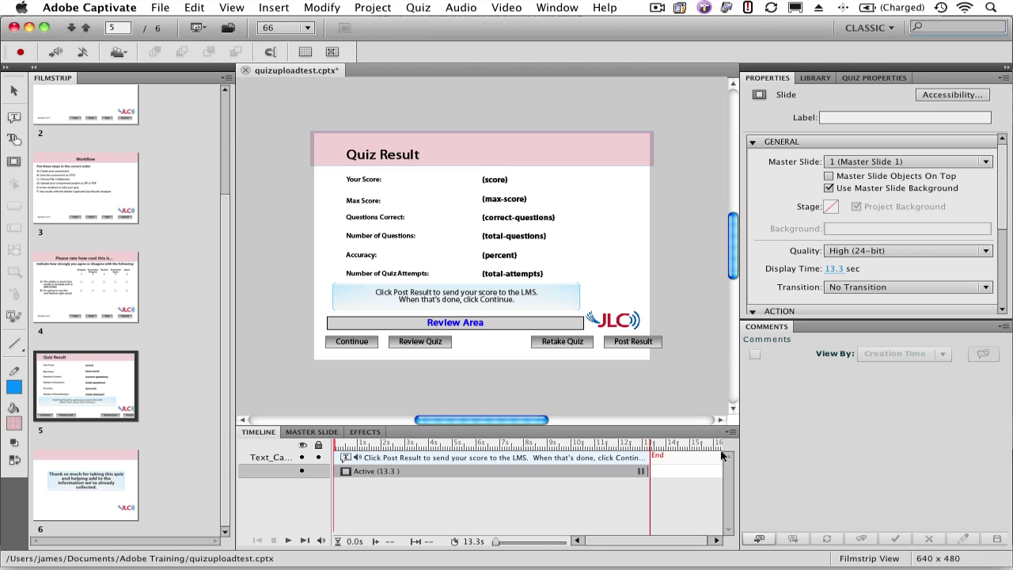
Move the Post Result button between Review Quiz and Retake Quiz on the Quiz Result slide and save the project.
drag(637, 341, 511, 345)
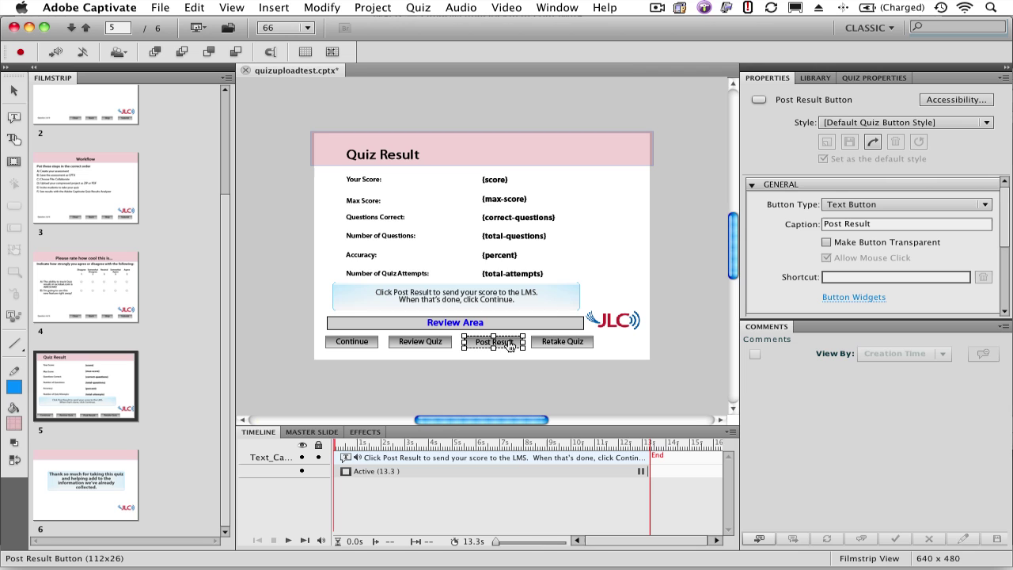
click(161, 8)
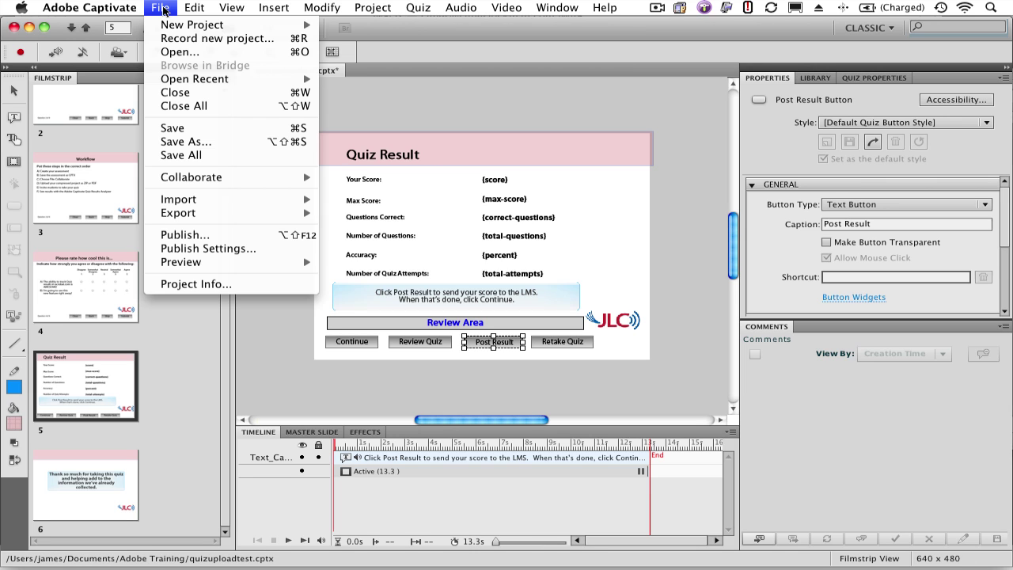
click(193, 130)
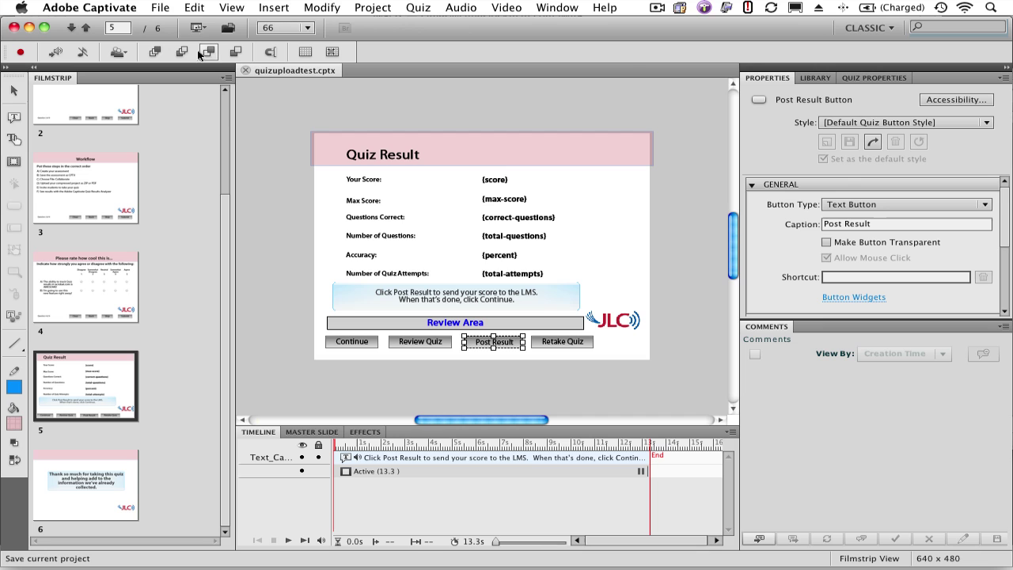
Open the project's publishing options and enable forced re-publishing of all the slides.
click(167, 7)
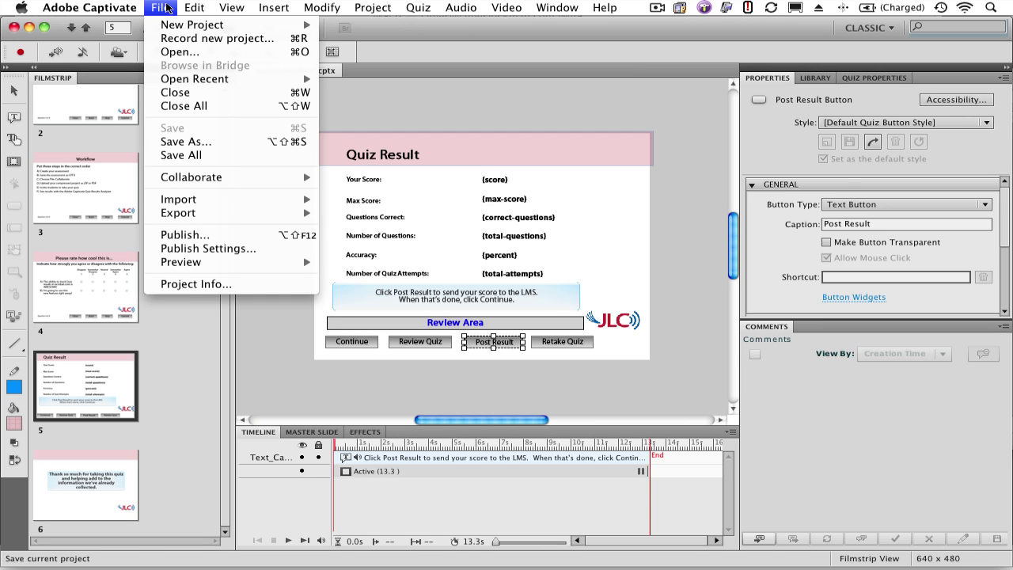
click(190, 234)
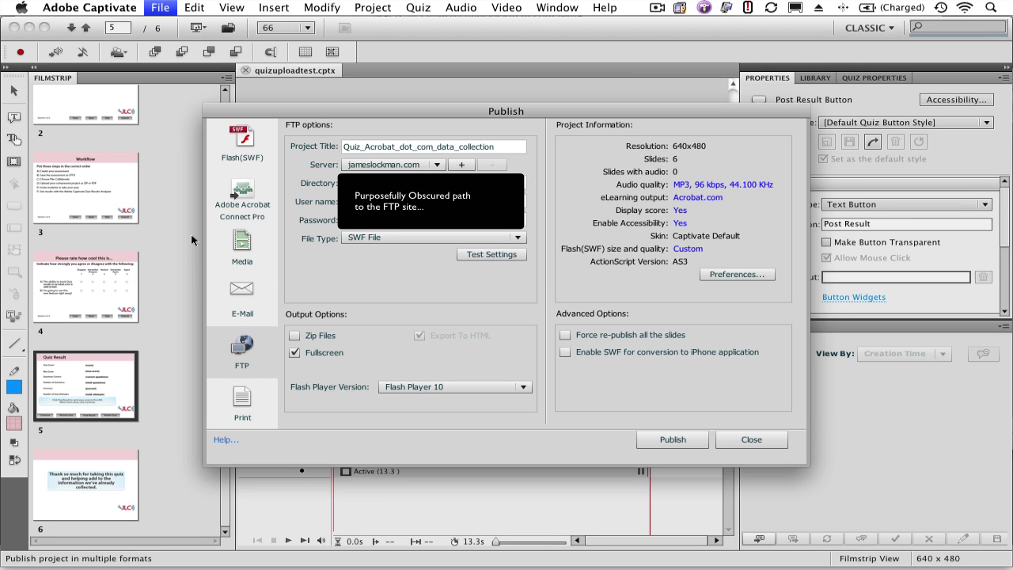
click(565, 335)
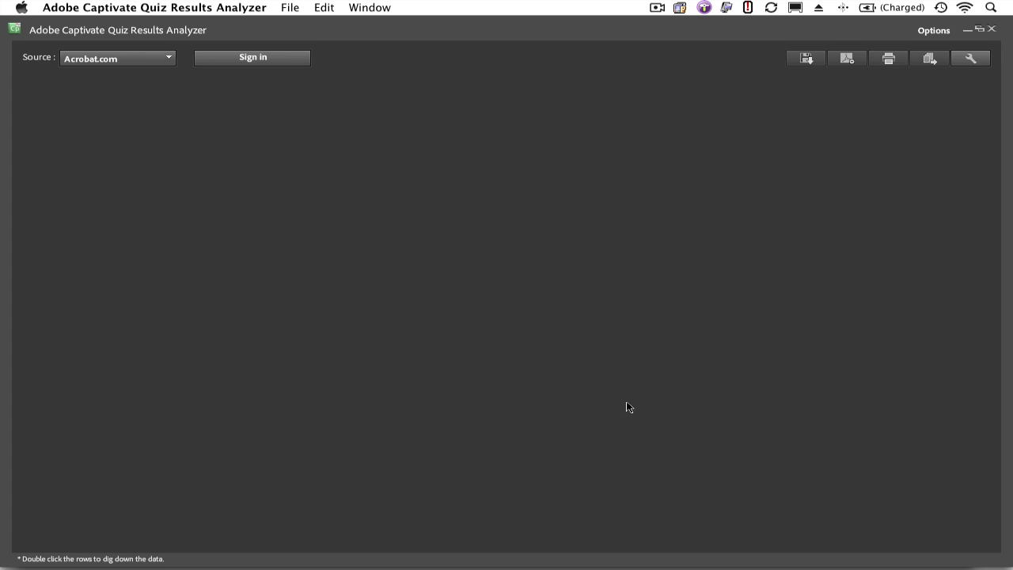
In Adobe Captivate Quiz Results Analyzer, keep Acrobat.com as the source and sign in with the remembered credentials.
click(166, 57)
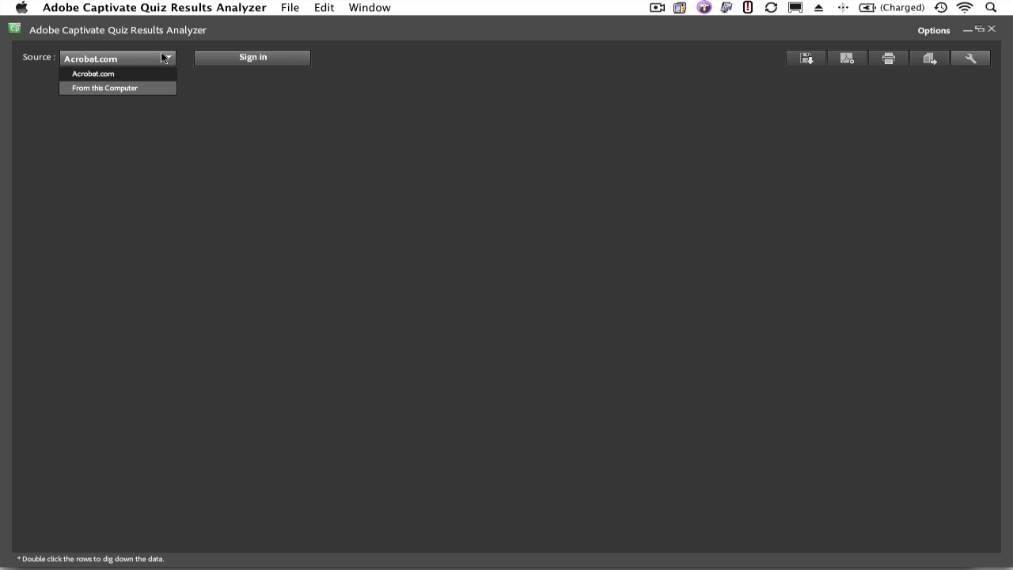
click(277, 105)
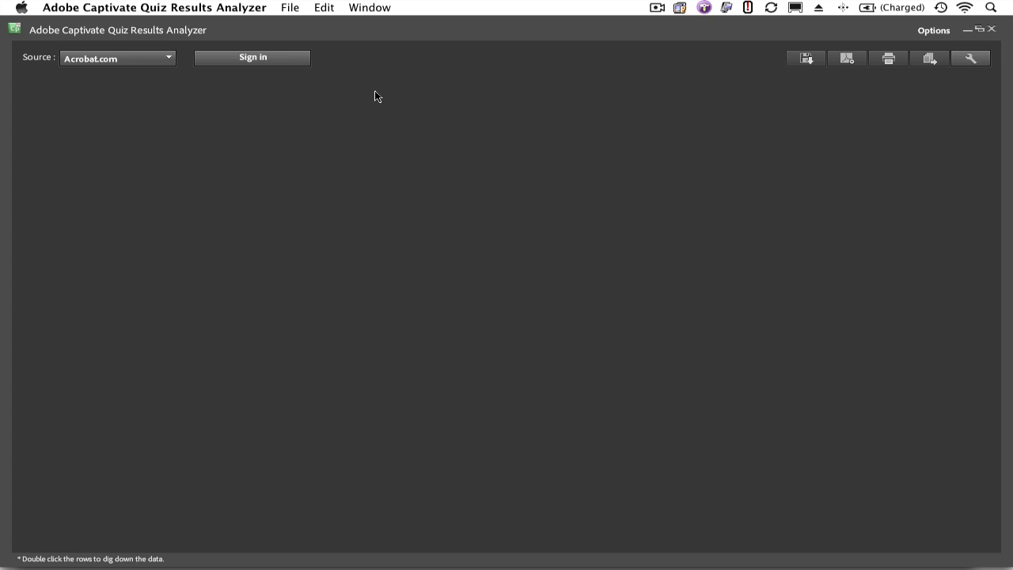
click(283, 59)
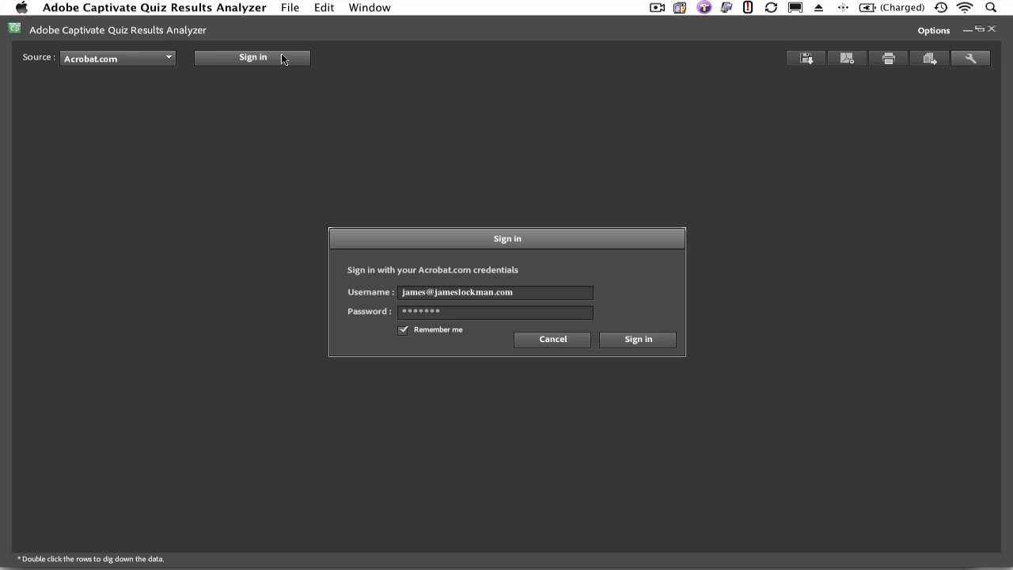
click(666, 345)
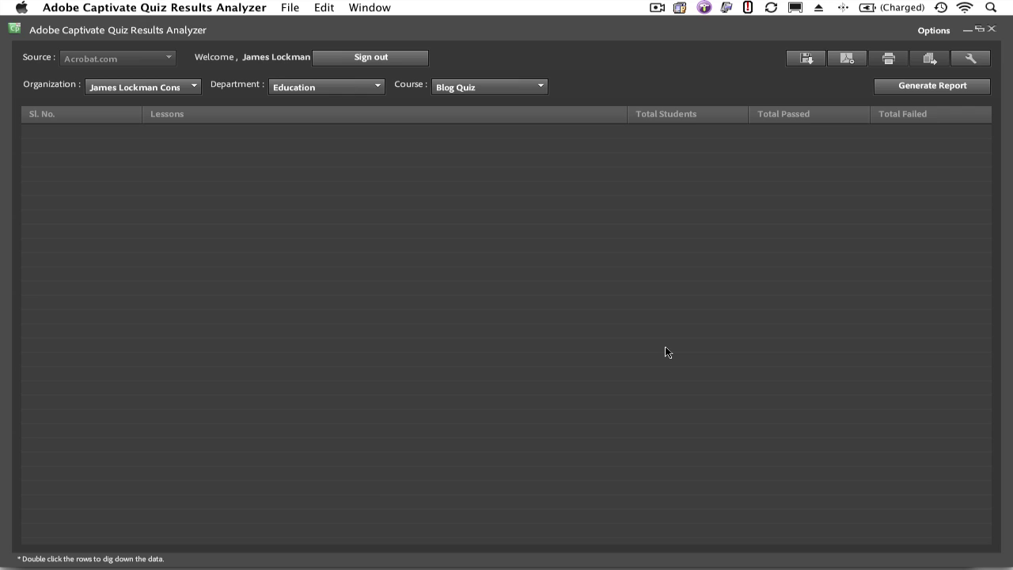
Generate a report for the Blog Quiz course in the Education department.
click(533, 91)
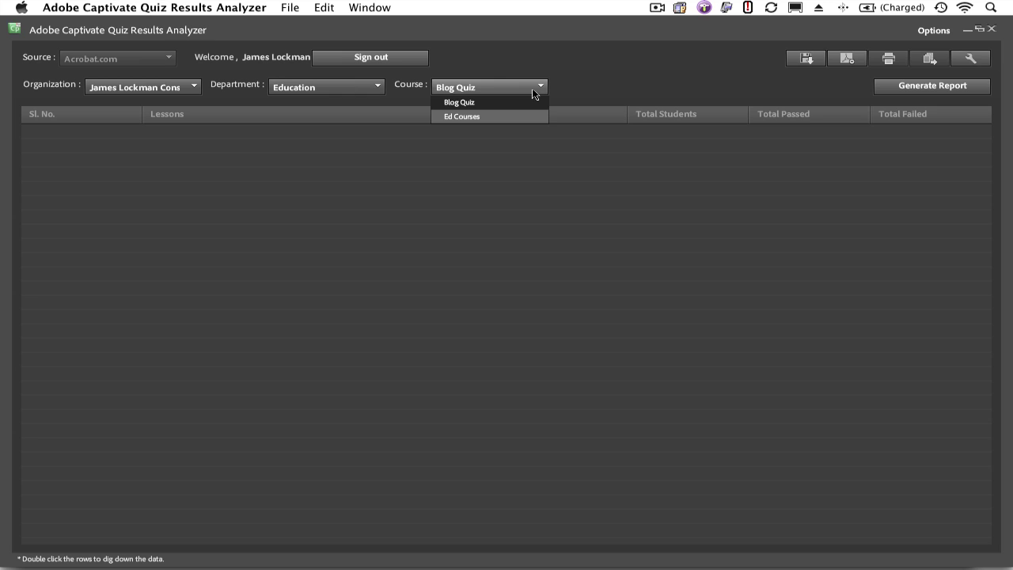
click(514, 101)
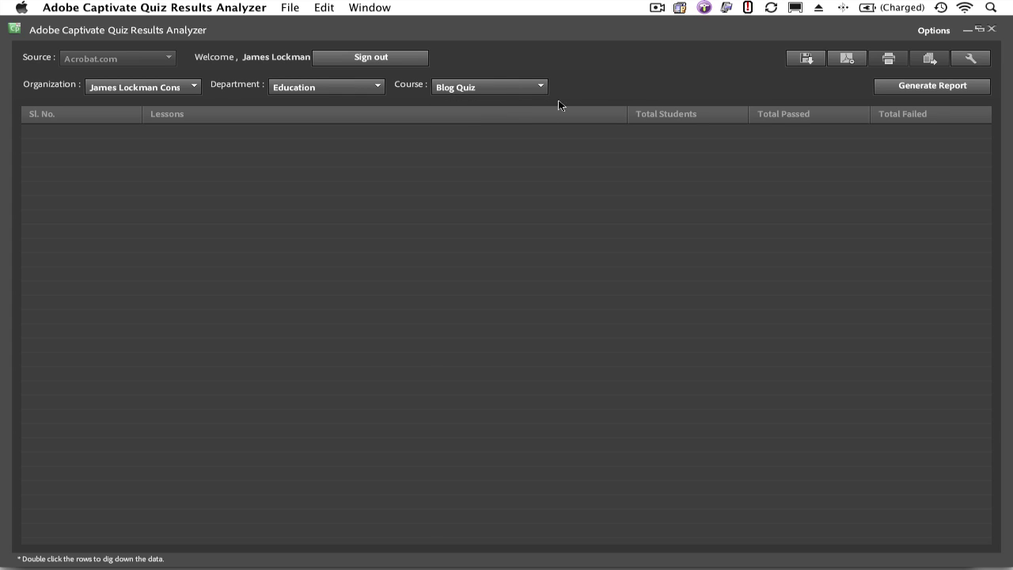
click(918, 89)
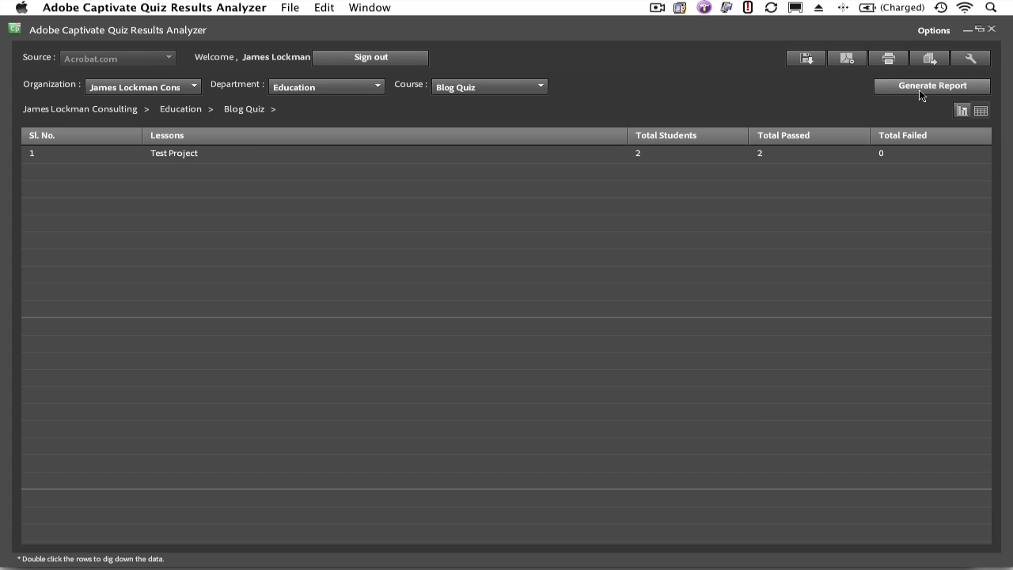
Examine the Test Project learner results and the second learner's individual answers, and return to the Blog Quiz overview.
double_click(291, 155)
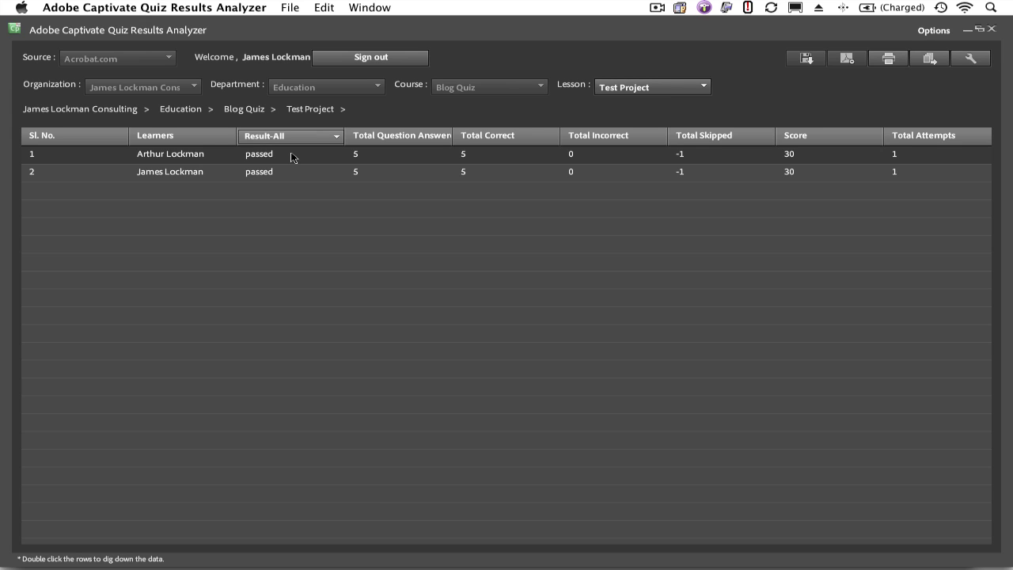
double_click(288, 172)
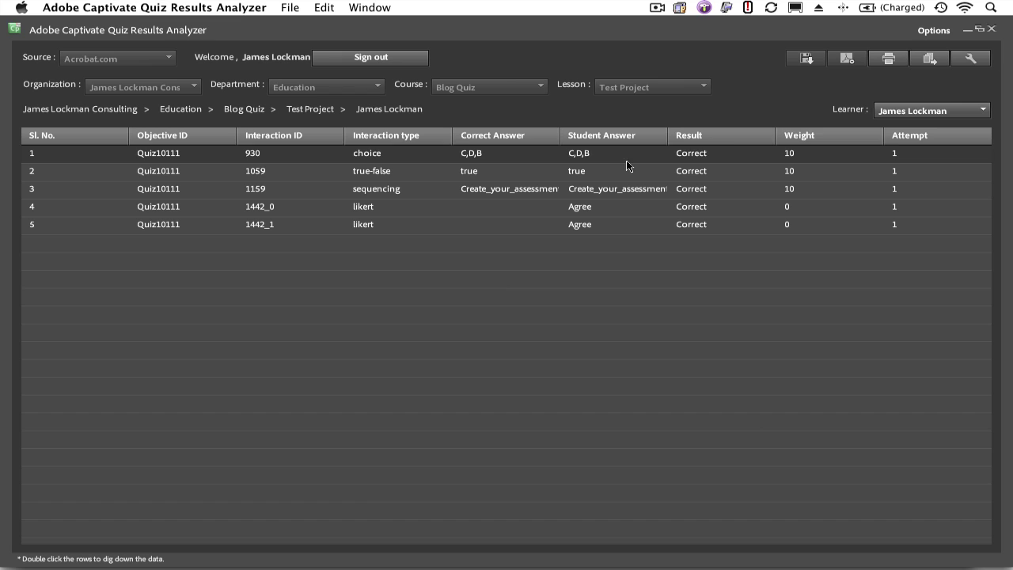
click(930, 61)
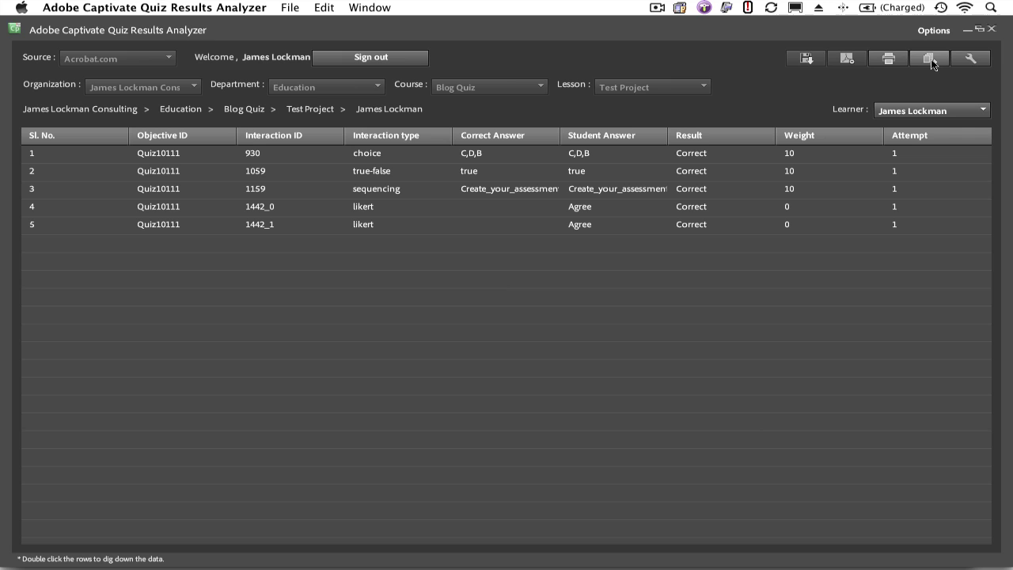
click(315, 115)
click(250, 110)
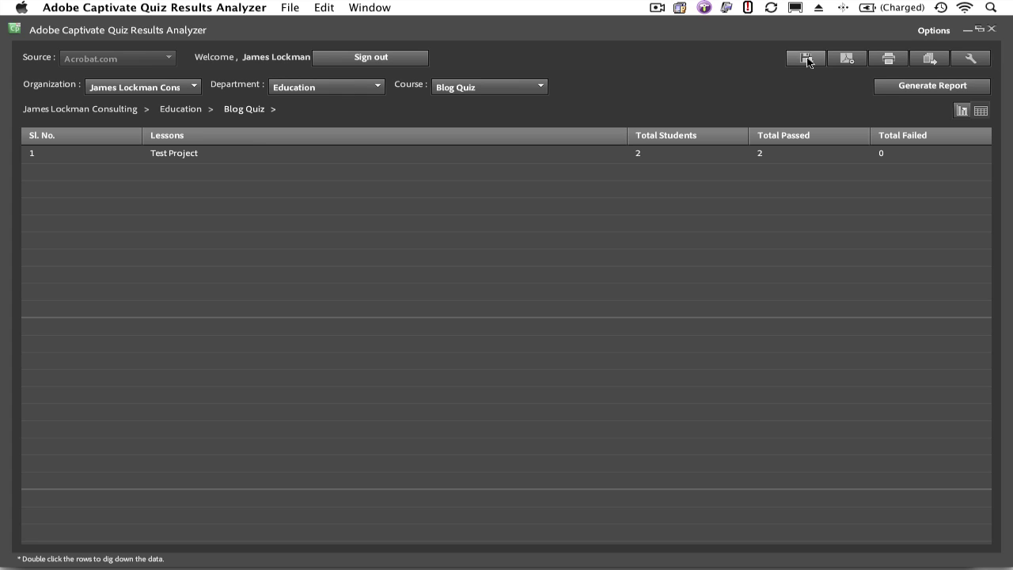
Display the Blog Quiz lesson totals as a bar chart and sign out of Acrobat.com.
click(962, 111)
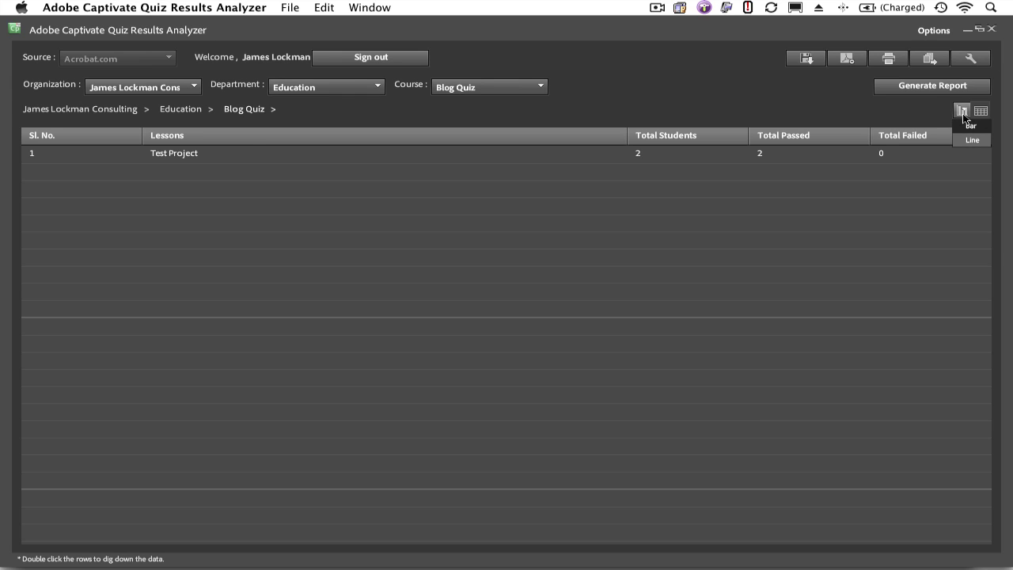
click(976, 139)
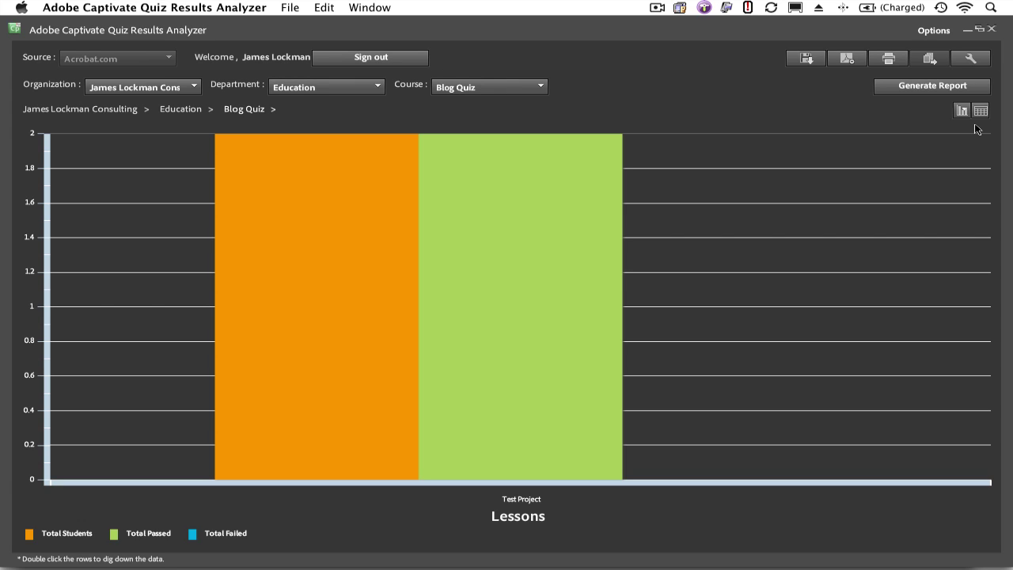
click(412, 57)
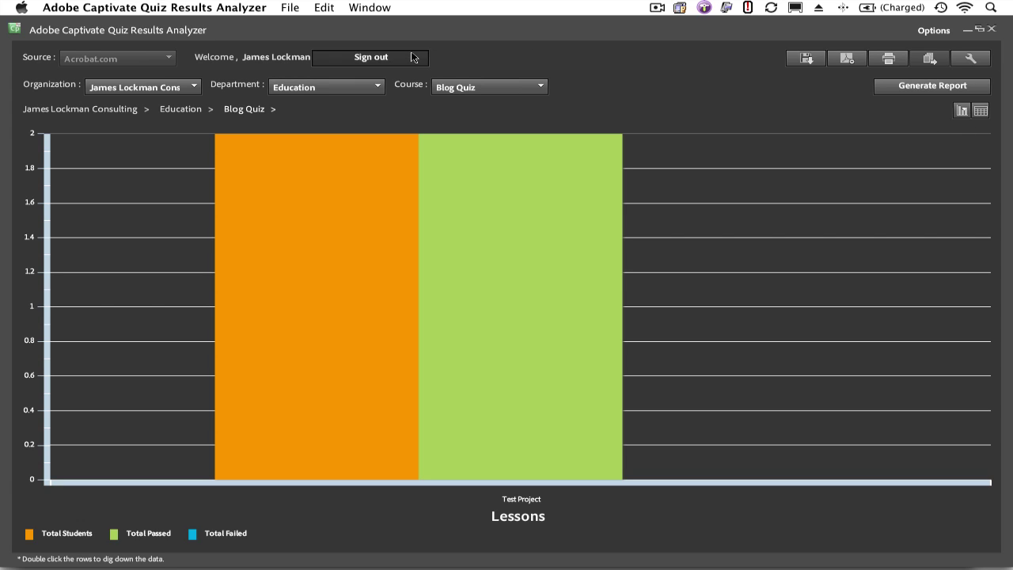